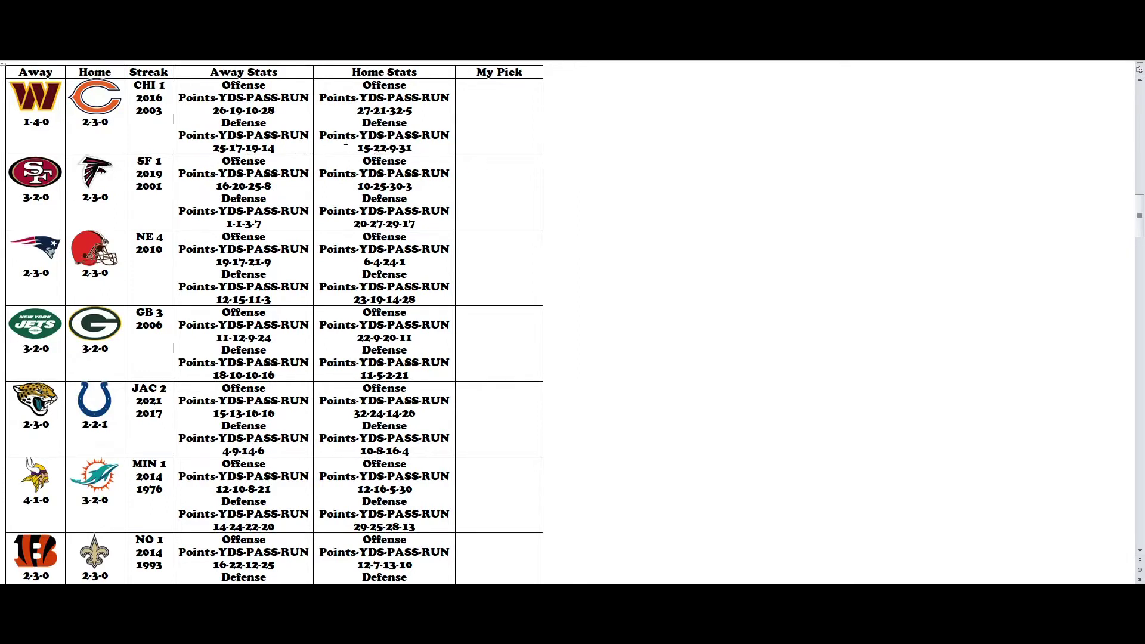
# Copy the Bears logo into My Pick for the Washington–Chicago game and the 49ers logo into My Pick for the San Francisco–Atlanta game.
pyautogui.click(98, 98)
pyautogui.hotkey('ctrl', 'c')
pyautogui.click(528, 114)
pyautogui.hotkey('ctrl', 'v')
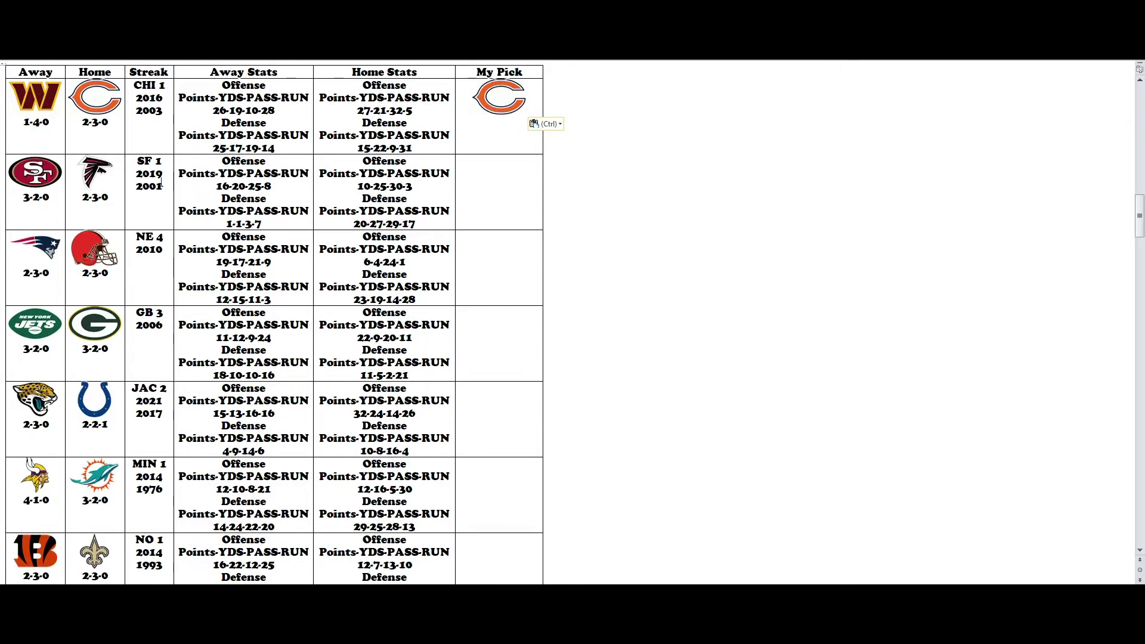
pyautogui.rightClick(41, 171)
pyautogui.click(494, 194)
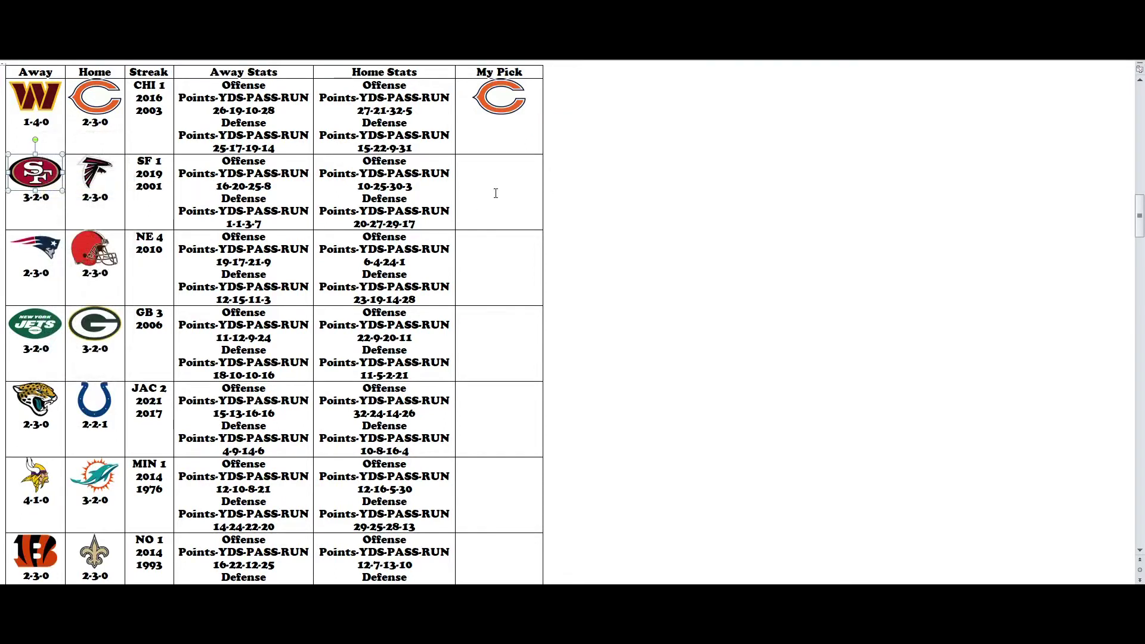
pyautogui.hotkey('ctrl', 'v')
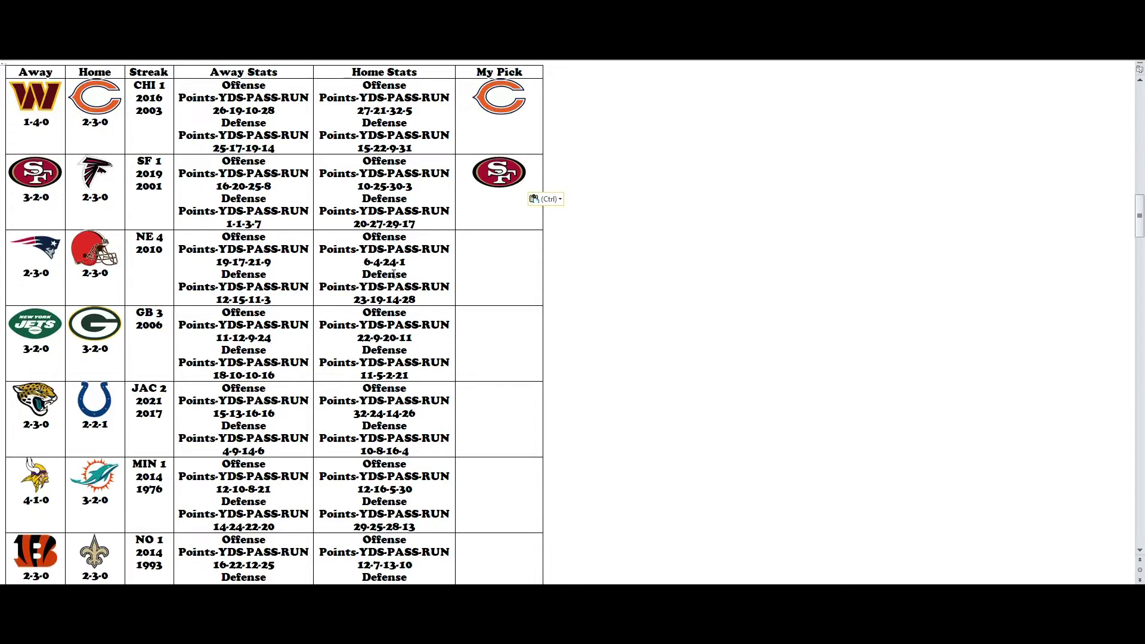
# Copy the Browns logo into My Pick for the Patriots–Browns game and the Packers logo into My Pick for the Jets–Packers game.
pyautogui.click(98, 249)
pyautogui.hotkey('ctrl', 'c')
pyautogui.click(502, 286)
pyautogui.hotkey('ctrl', 'v')
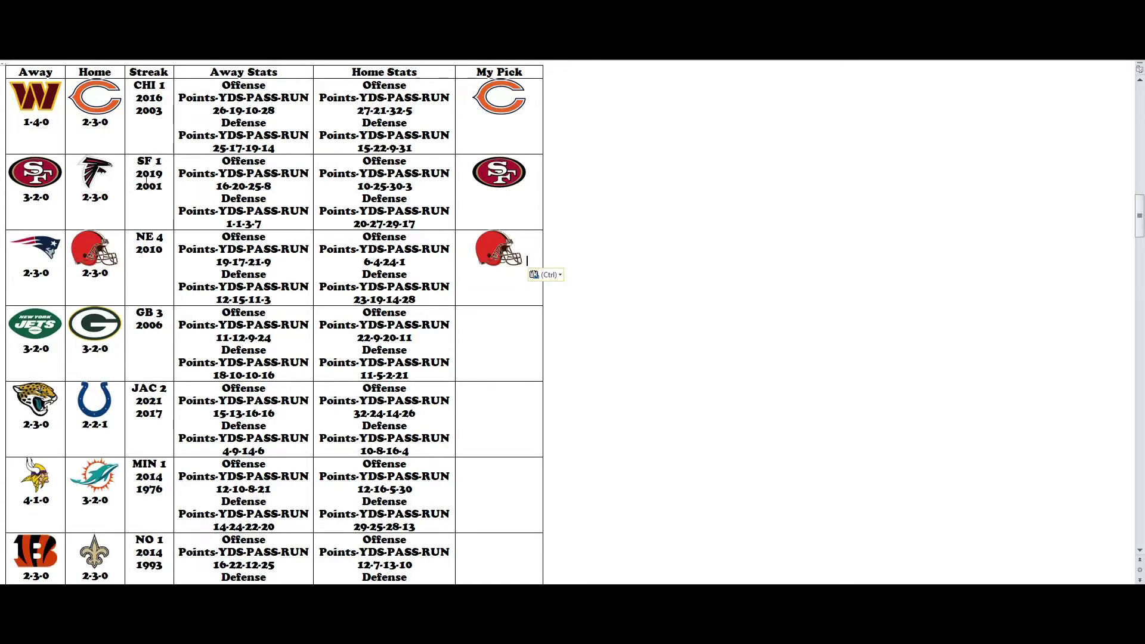
pyautogui.click(115, 319)
pyautogui.click(494, 341)
pyautogui.hotkey('ctrl', 'v')
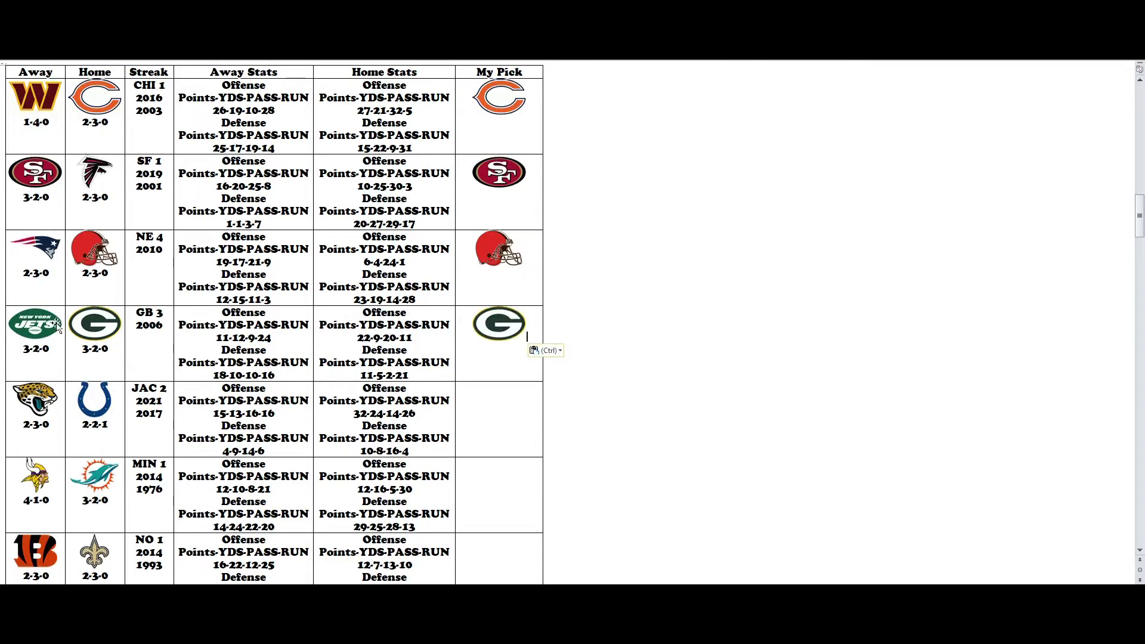
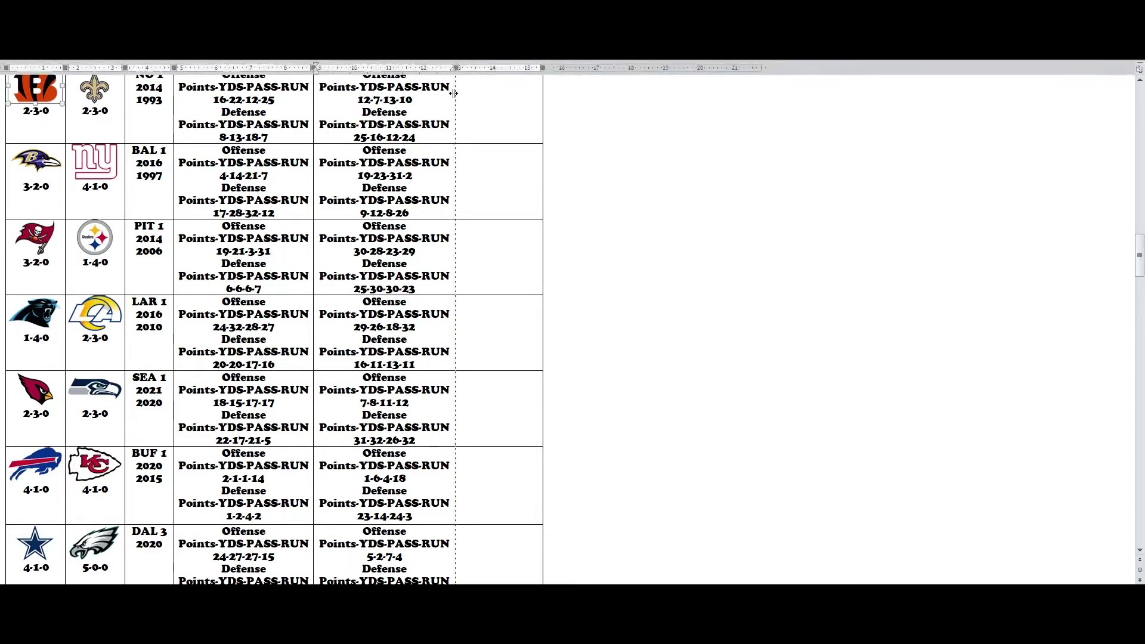
# Fill My Pick with the Bengals logo for the Bengals–Saints game and the Ravens logo for the Ravens–Giants game.
pyautogui.click(482, 99)
pyautogui.hotkey('ctrl', 'v')
pyautogui.scroll(-2, 462, 151)
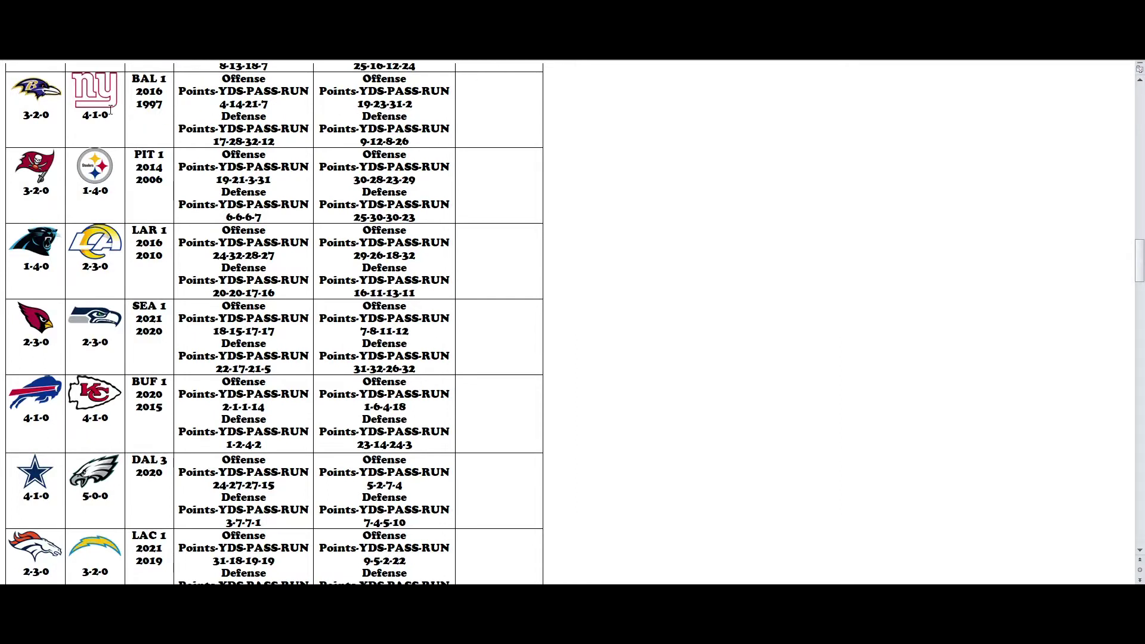
pyautogui.click(36, 90)
pyautogui.click(491, 110)
pyautogui.hotkey('ctrl', 'v')
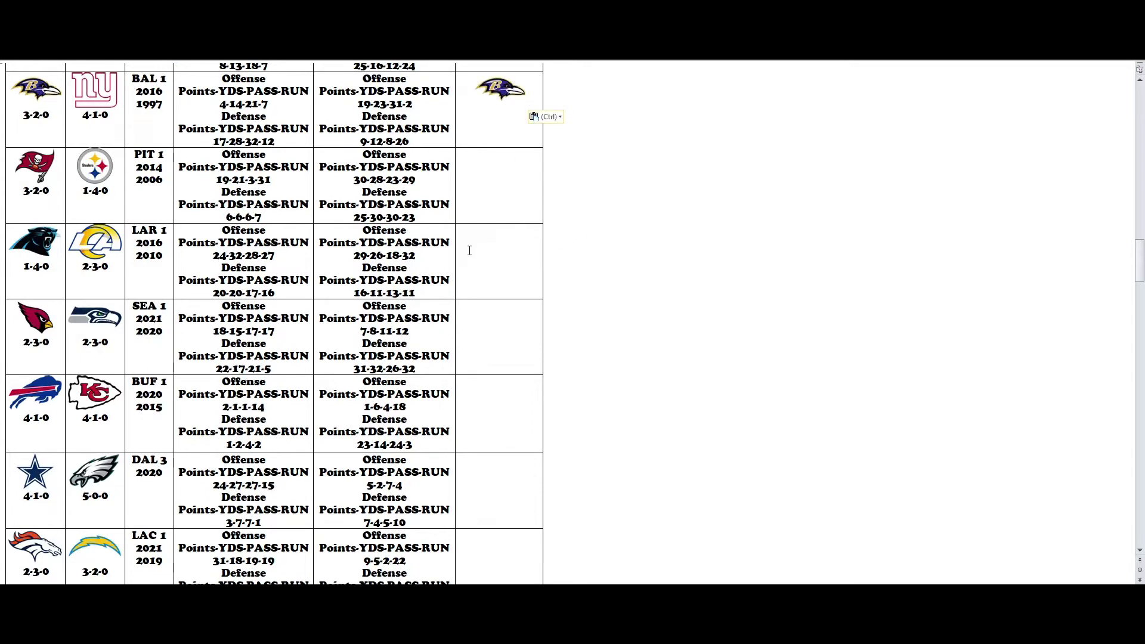
# Copy the Buccaneers logo into My Pick for the Buccaneers–Steelers game and the Rams logo into My Pick for the Panthers–Rams game.
pyautogui.scroll(-1, 435, 244)
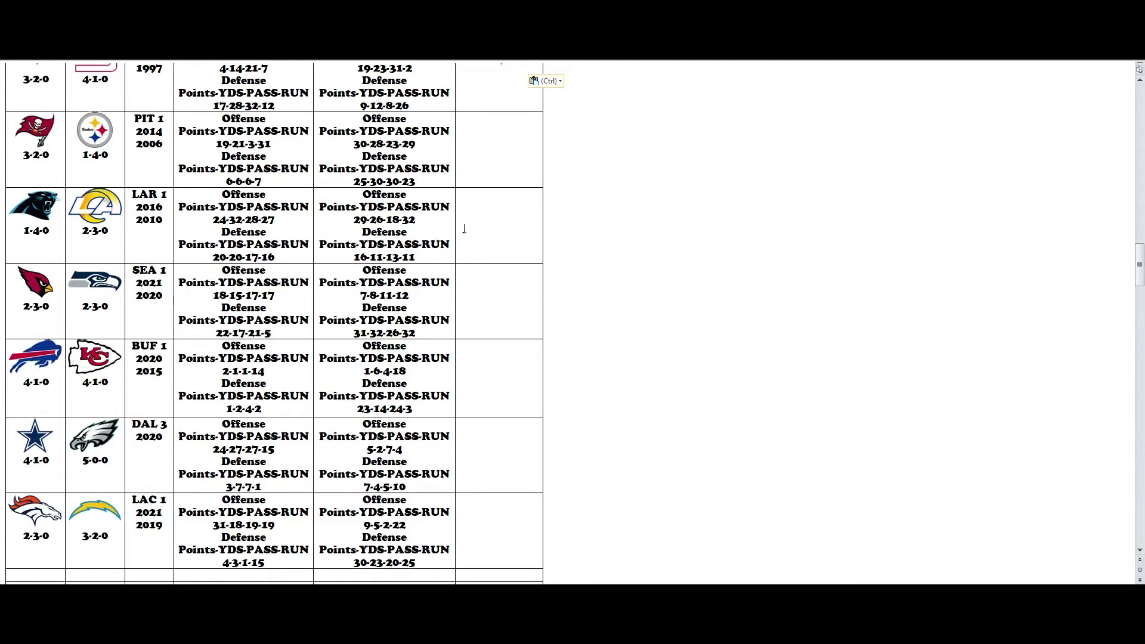
pyautogui.click(42, 136)
pyautogui.hotkey('ctrl', 'c')
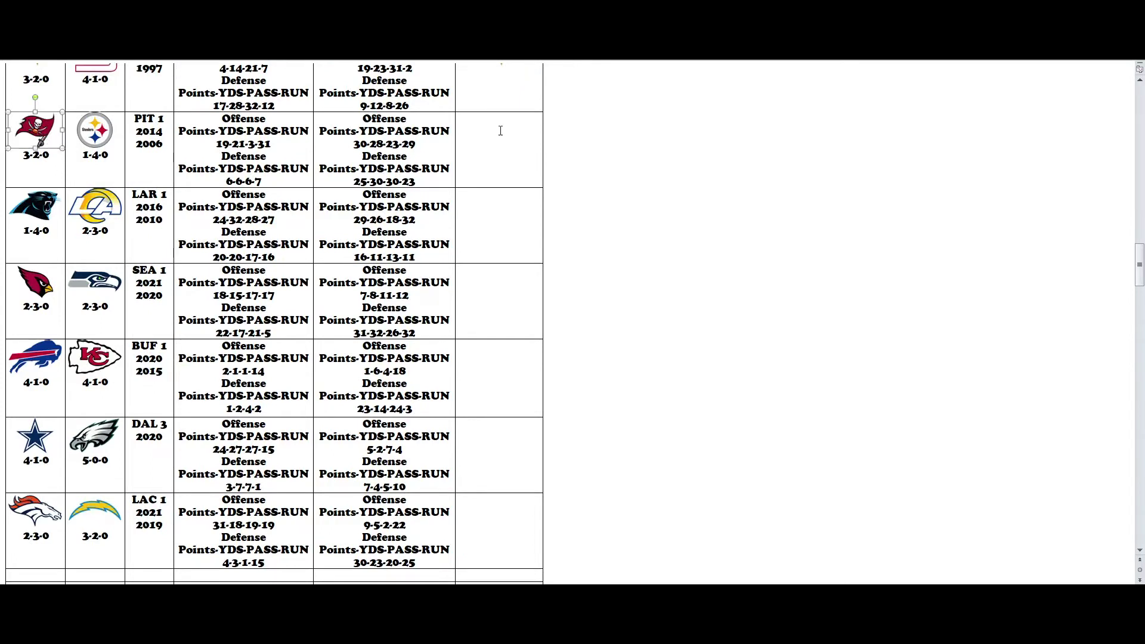
pyautogui.click(501, 132)
pyautogui.hotkey('ctrl', 'v')
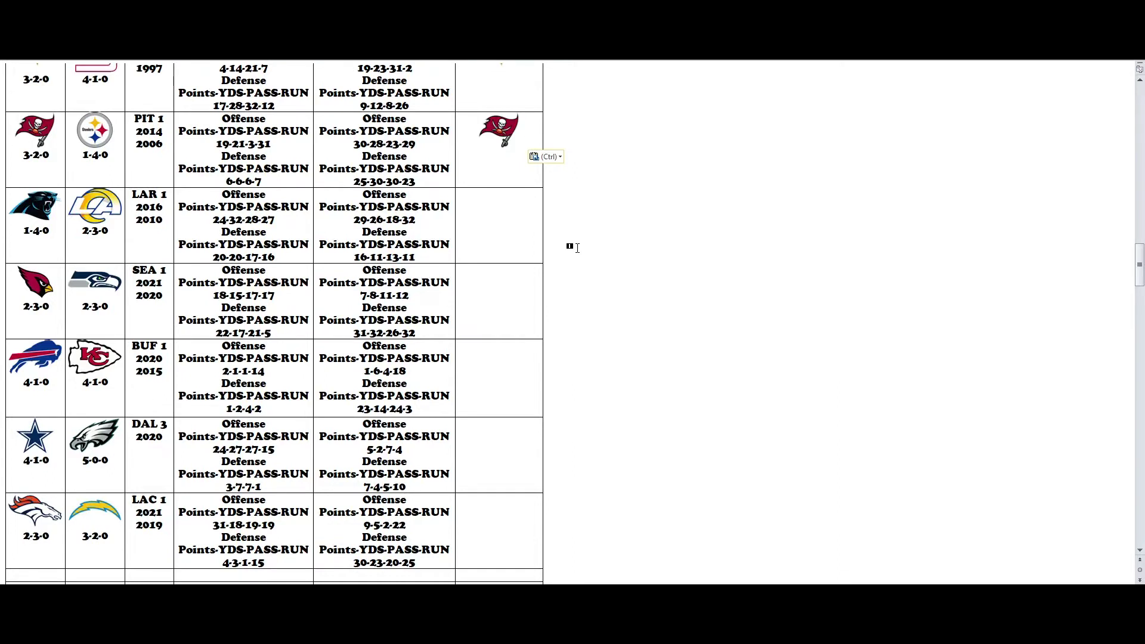
pyautogui.click(98, 209)
pyautogui.click(477, 236)
pyautogui.hotkey('ctrl', 'v')
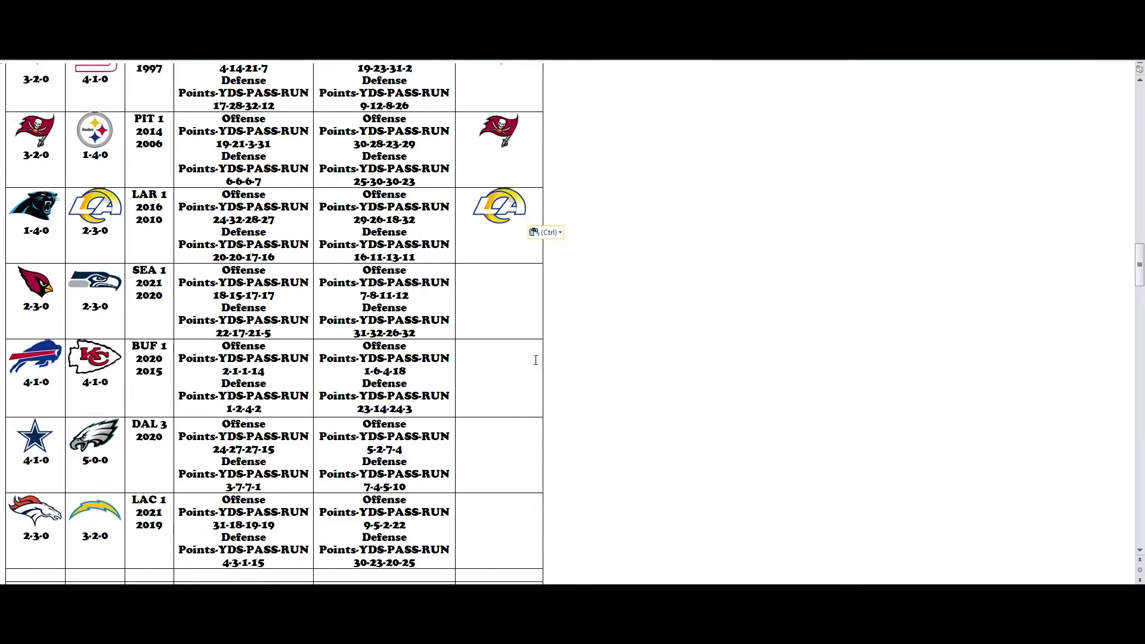
# Fill My Pick with the Seahawks logo for the Cardinals–Seahawks game and the Bills logo for the Bills–Chiefs game.
pyautogui.click(577, 358)
pyautogui.click(518, 321)
pyautogui.hotkey('ctrl', 'v')
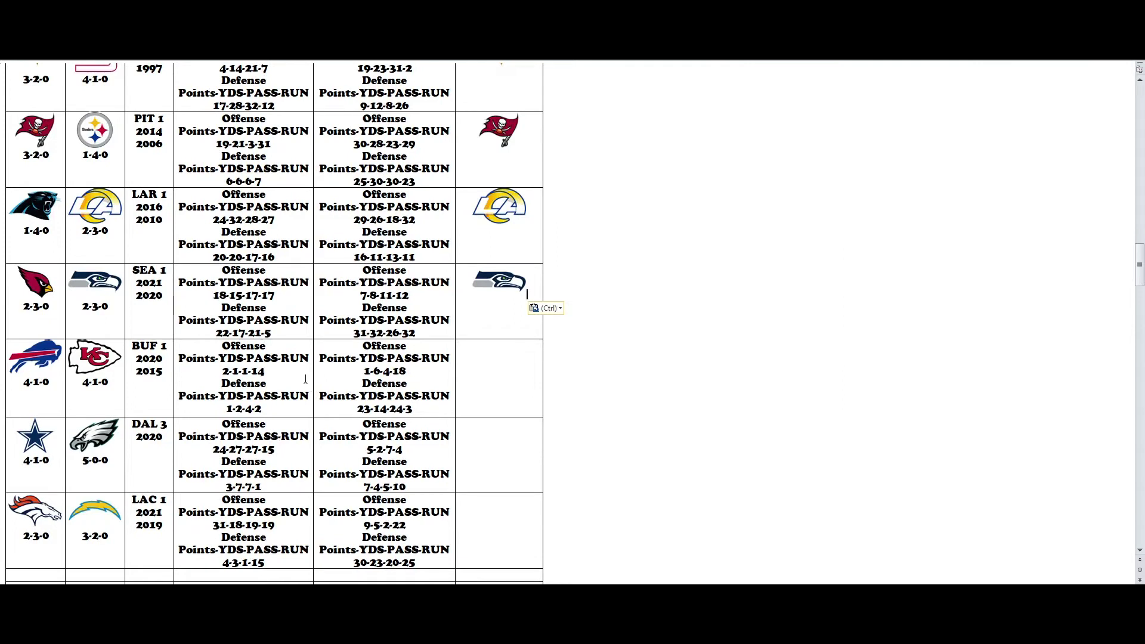
pyautogui.moveTo(162, 372); pyautogui.dragTo(157, 372)
pyautogui.click(160, 398)
pyautogui.click(54, 352)
pyautogui.hotkey('ctrl', 'c')
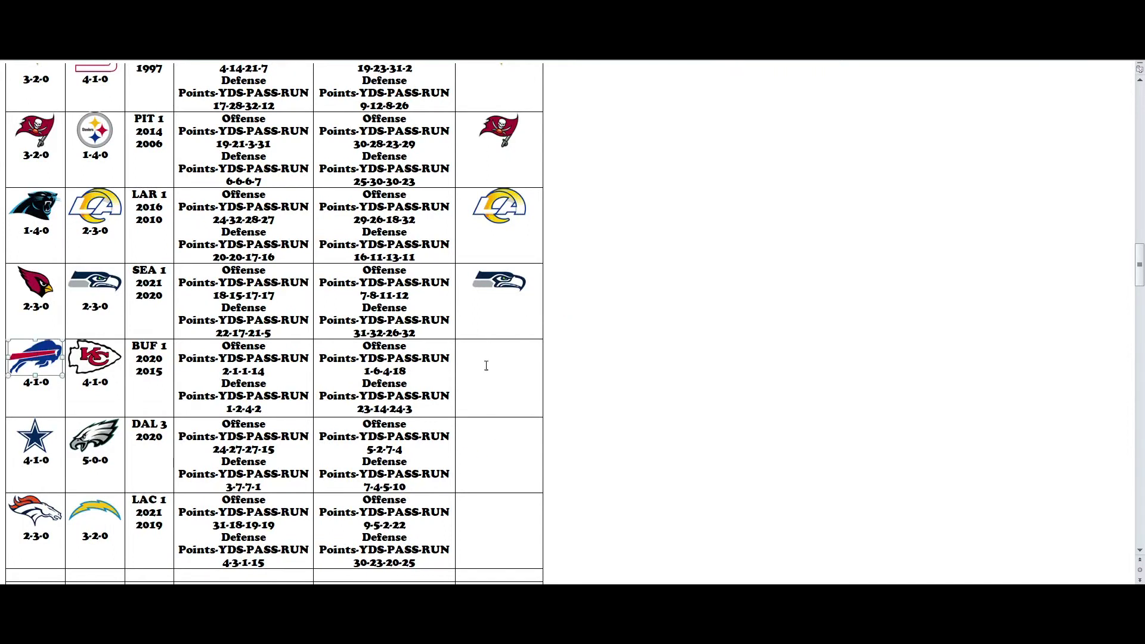
pyautogui.click(486, 365)
pyautogui.hotkey('ctrl', 'v')
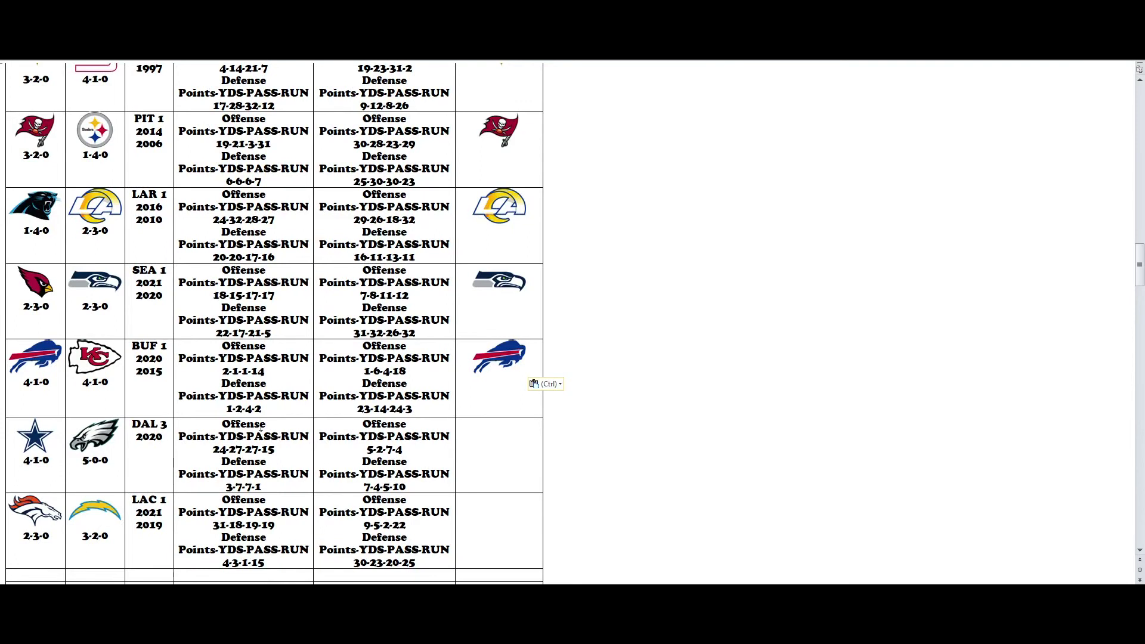
# Copy the Eagles logo into My Pick for the Cowboys–Eagles game and the Chargers logo into My Pick for the Broncos–Chargers game.
pyautogui.click(94, 439)
pyautogui.hotkey('ctrl', 'c')
pyautogui.click(467, 453)
pyautogui.hotkey('ctrl', 'v')
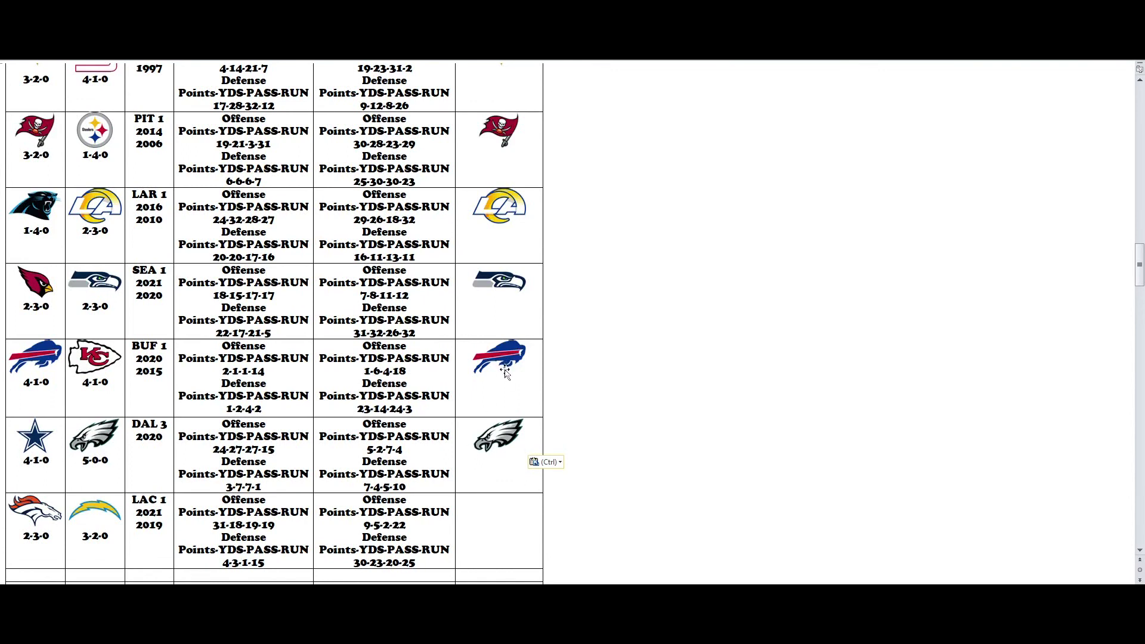
pyautogui.click(96, 507)
pyautogui.hotkey('ctrl', 'c')
pyautogui.click(519, 540)
pyautogui.hotkey('ctrl', 'v')
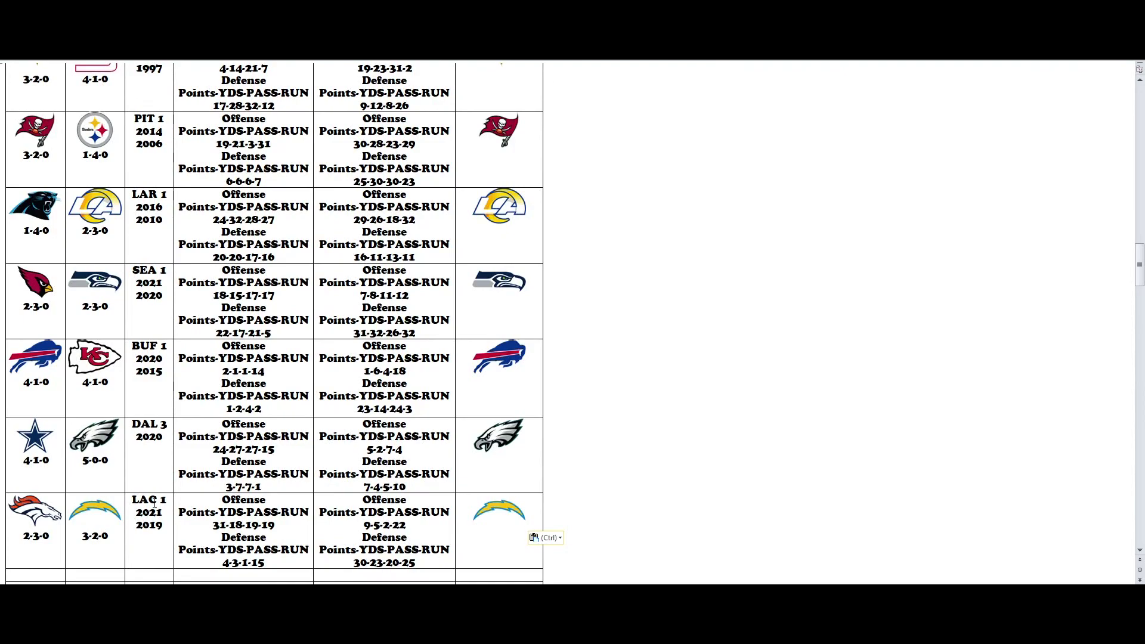
# Review the My Pick column for every game, from the Washington–Chicago row down to the Broncos–Chargers row.
pyautogui.scroll(3, 568, 309)
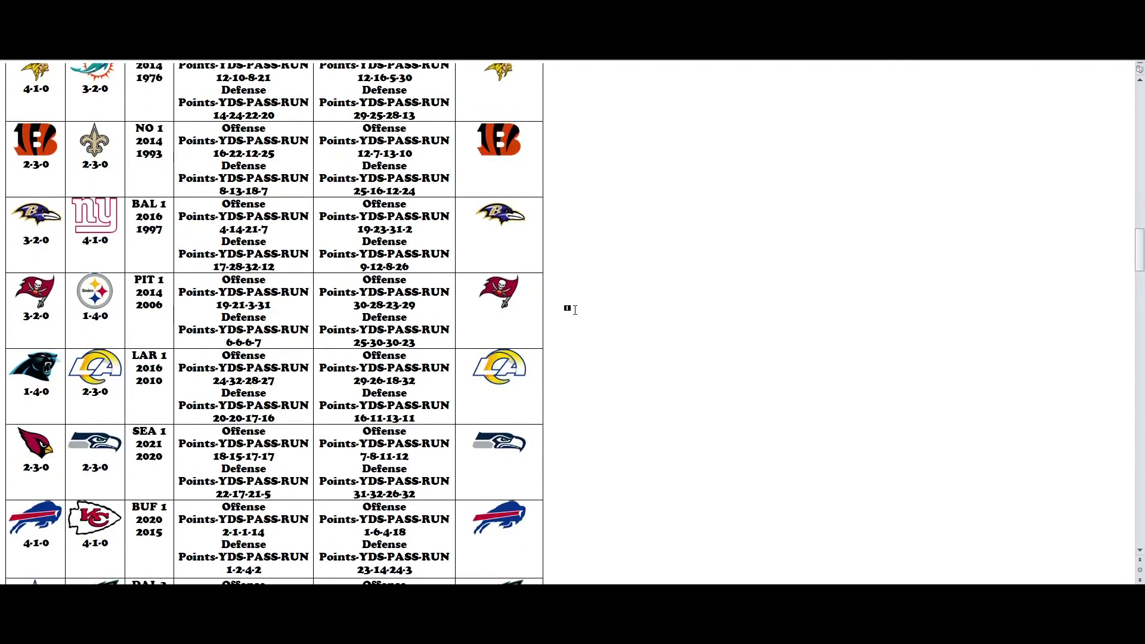
pyautogui.scroll(6, 563, 311)
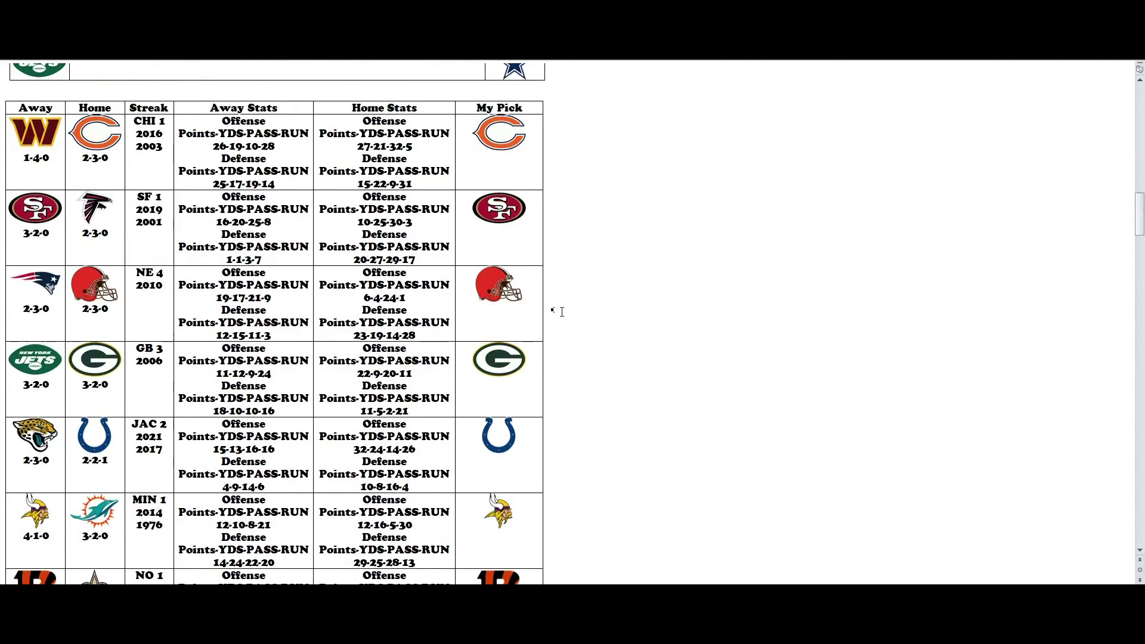
pyautogui.scroll(1, 562, 312)
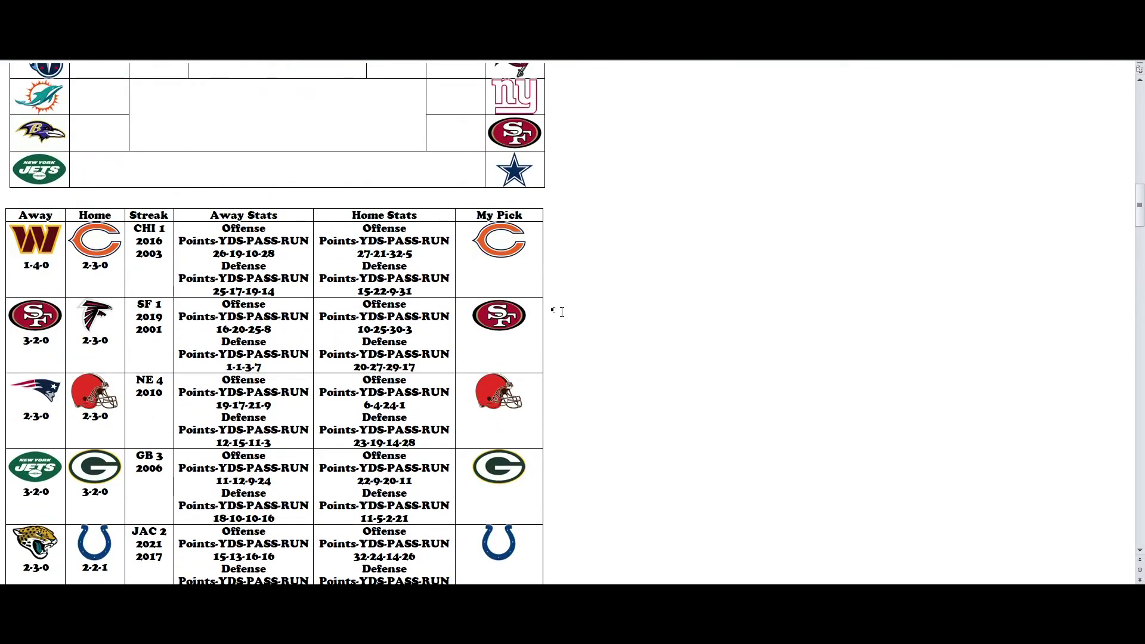
pyautogui.scroll(-2, 562, 311)
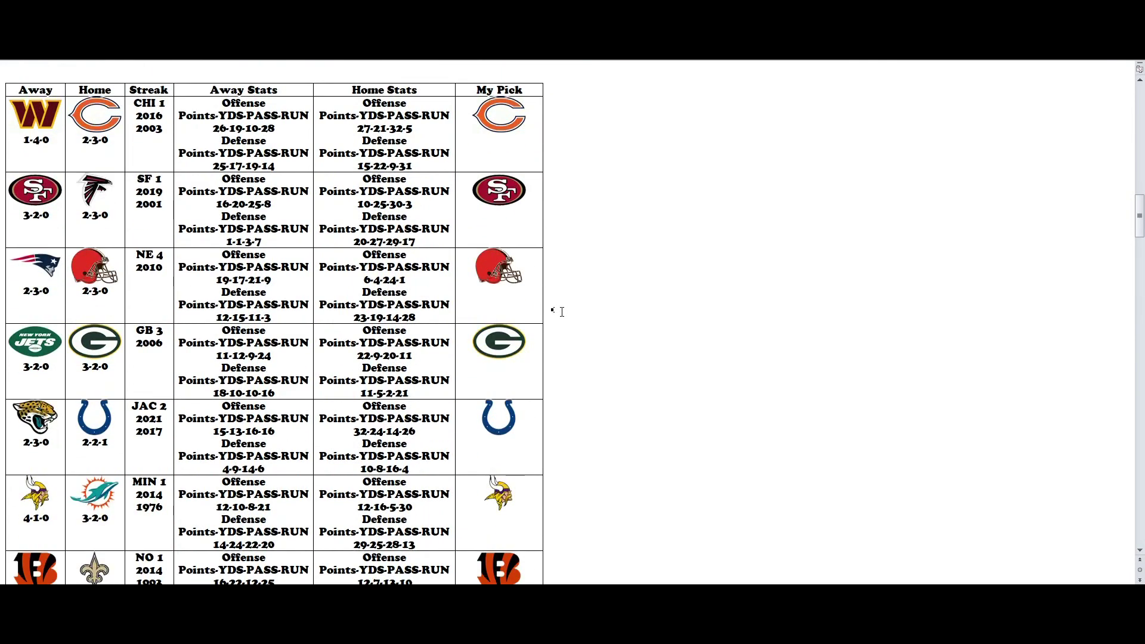
pyautogui.scroll(-1, 562, 311)
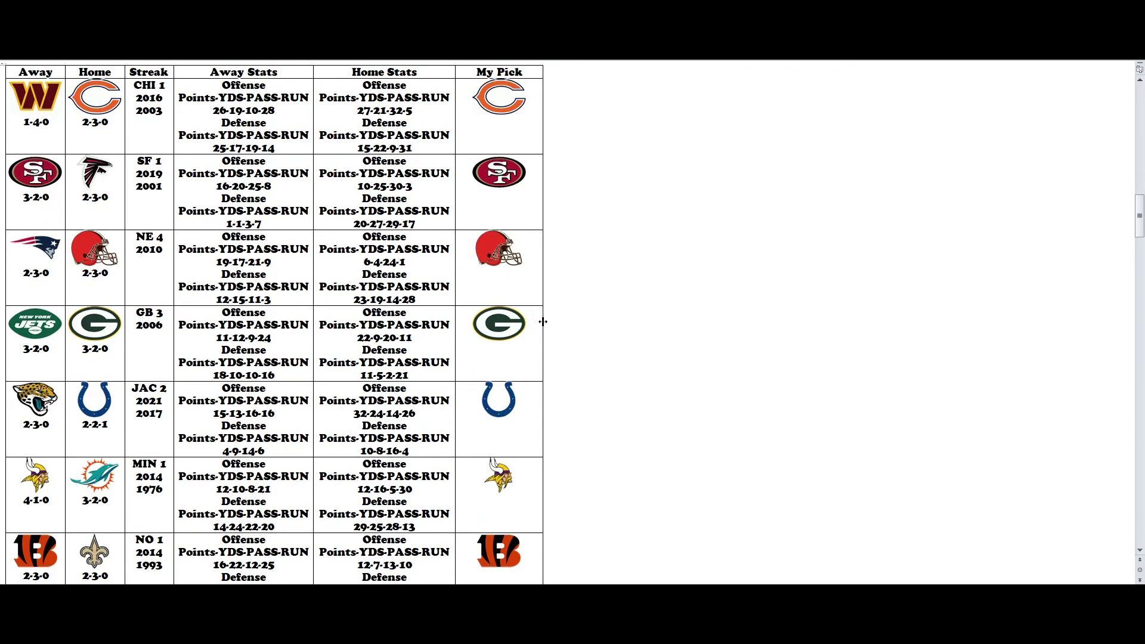
pyautogui.scroll(-3, 543, 322)
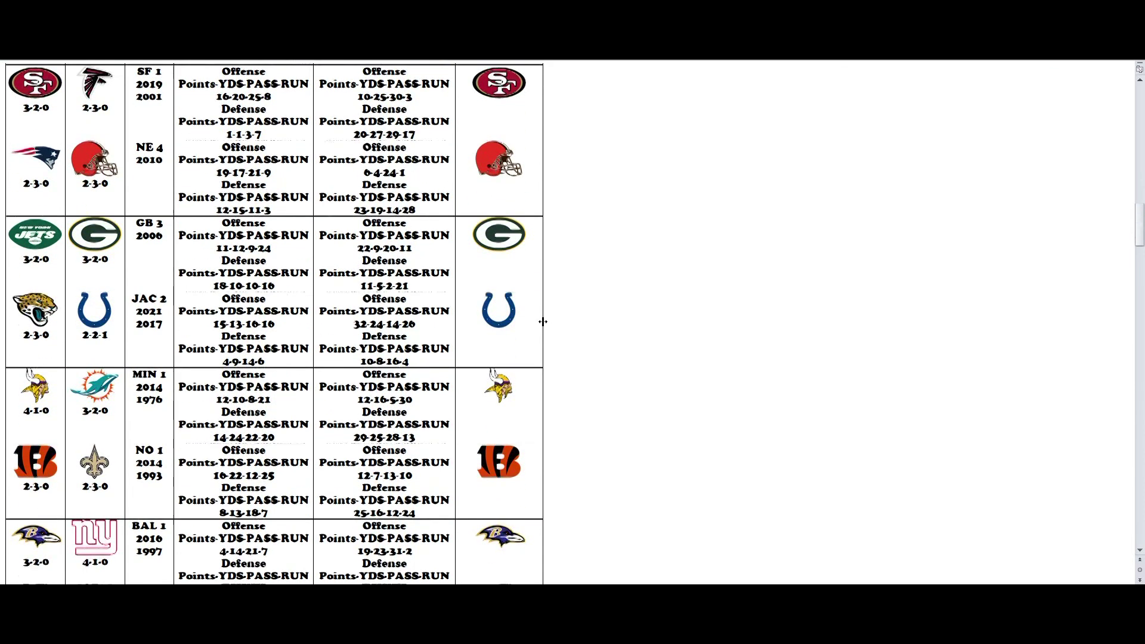
pyautogui.scroll(-1, 543, 322)
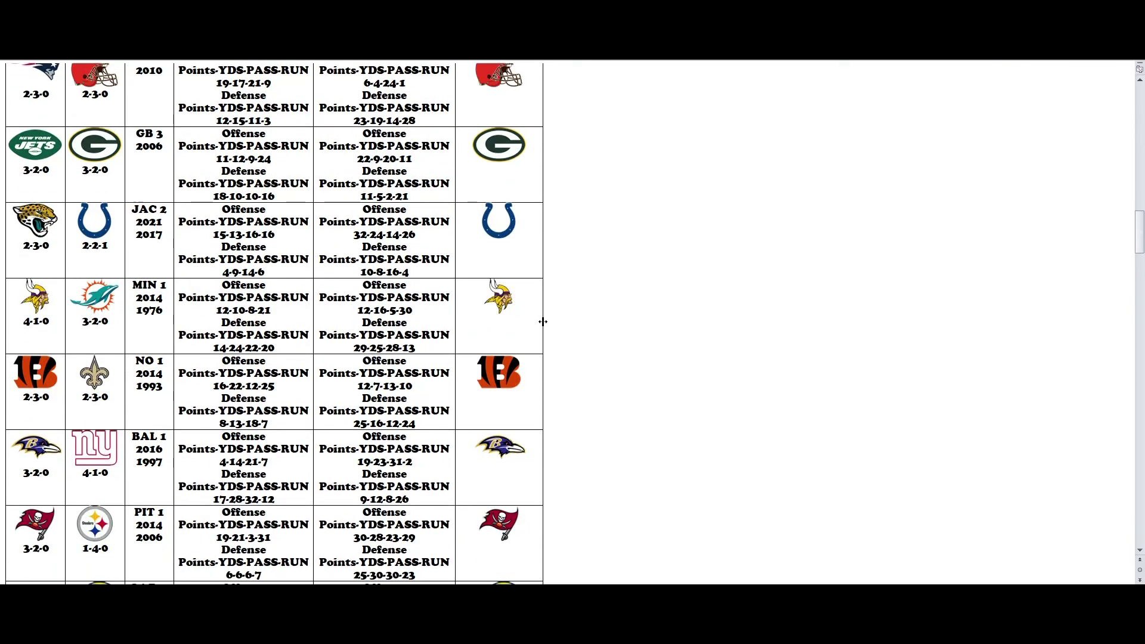
pyautogui.scroll(-2, 543, 321)
pyautogui.scroll(-2, 542, 322)
pyautogui.scroll(-3, 543, 321)
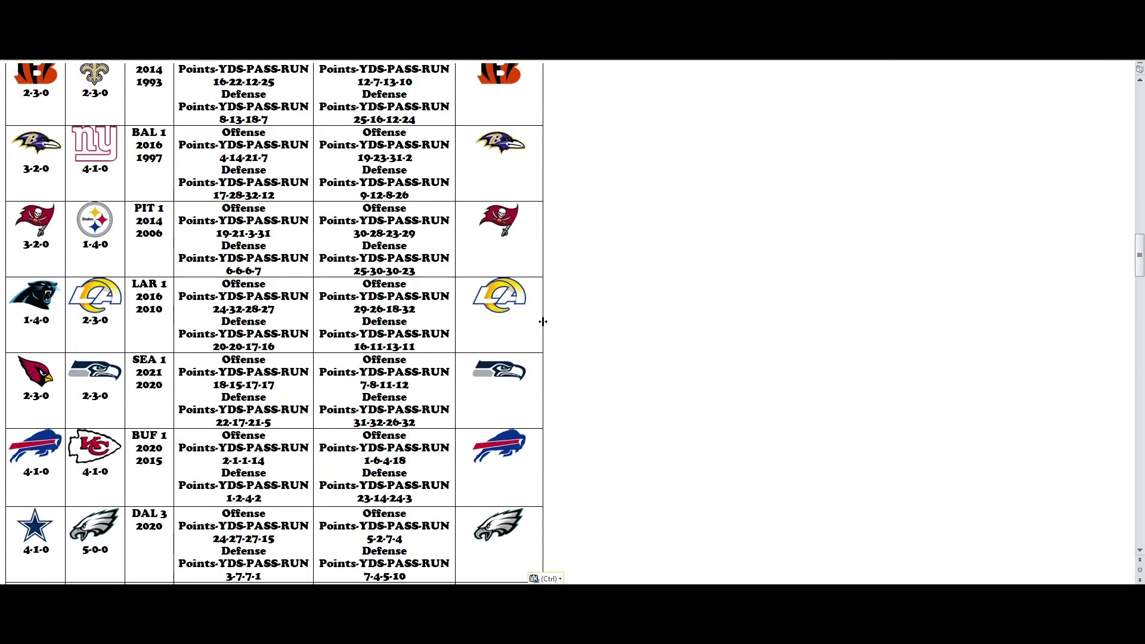
pyautogui.scroll(-3, 543, 321)
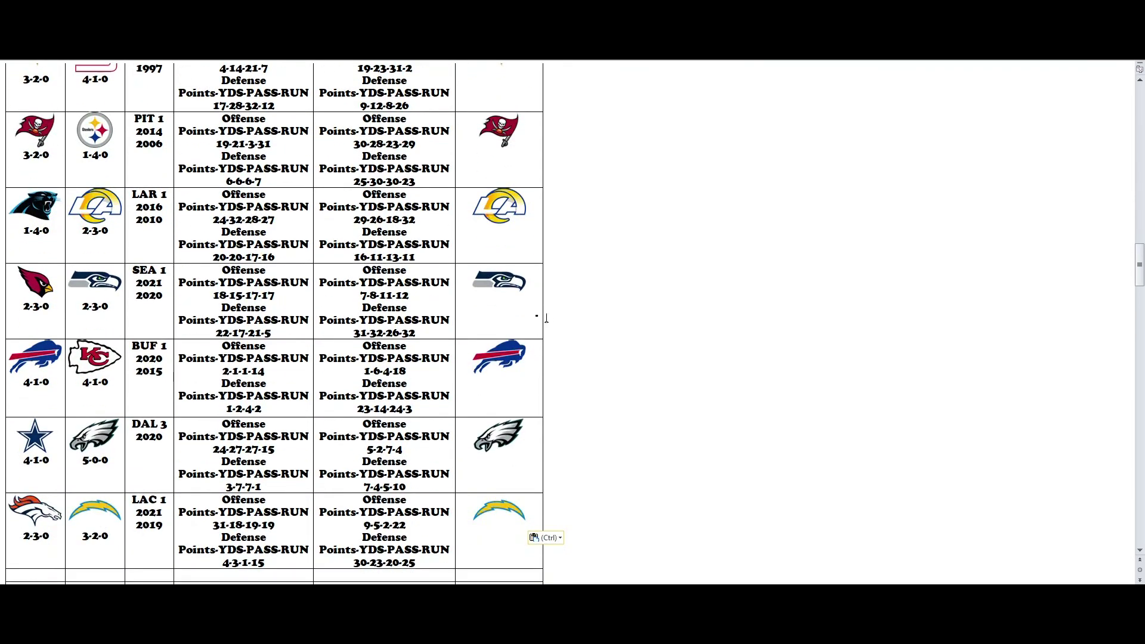
pyautogui.scroll(-2, 542, 323)
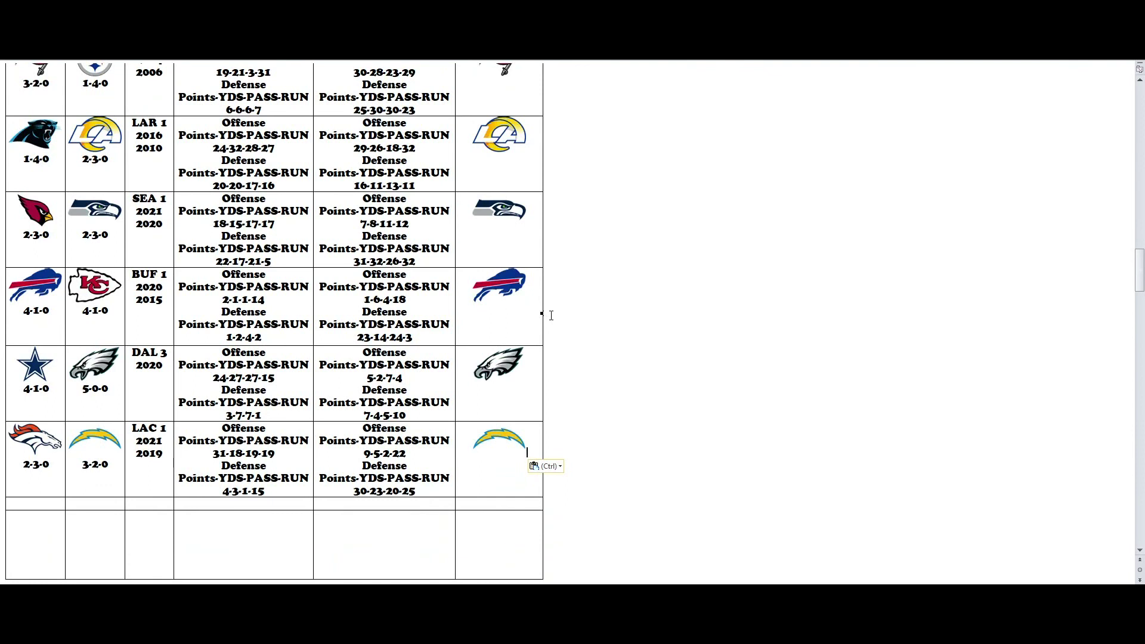